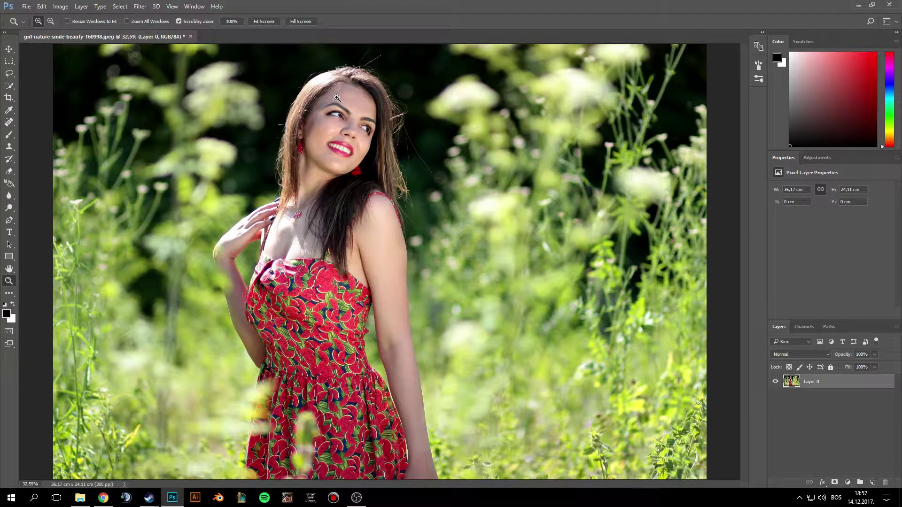
- Duplicate Layer 0 and convert the copy to a smart object
{"action": "left_click_drag", "start_coordinate": [443, 103], "coordinate": [483, 93]}
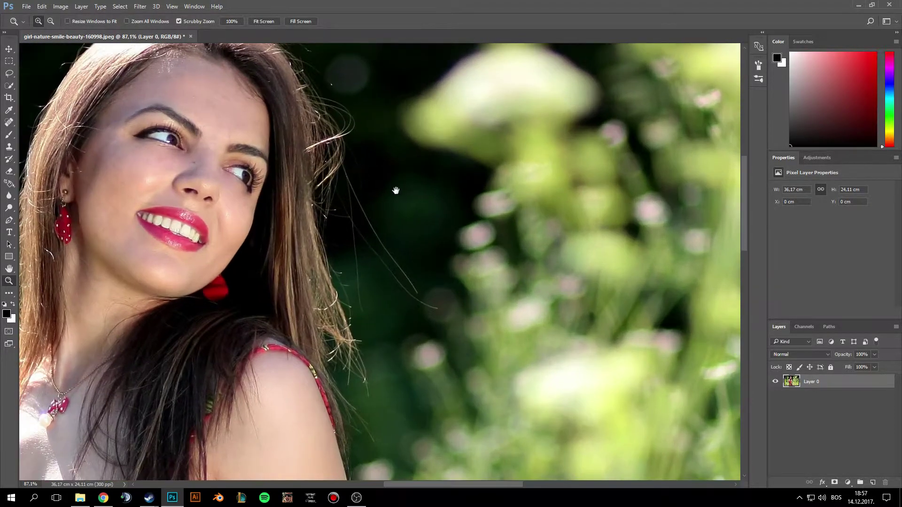
{"action": "left_click_drag", "start_coordinate": [394, 190], "coordinate": [510, 200]}
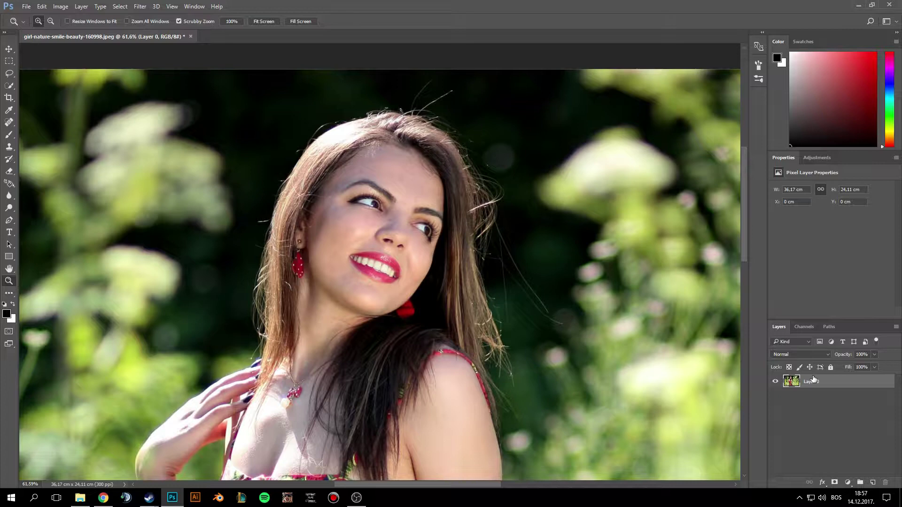
{"action": "key", "text": "ctrl+j"}
{"action": "key", "text": "ctrl+u"}
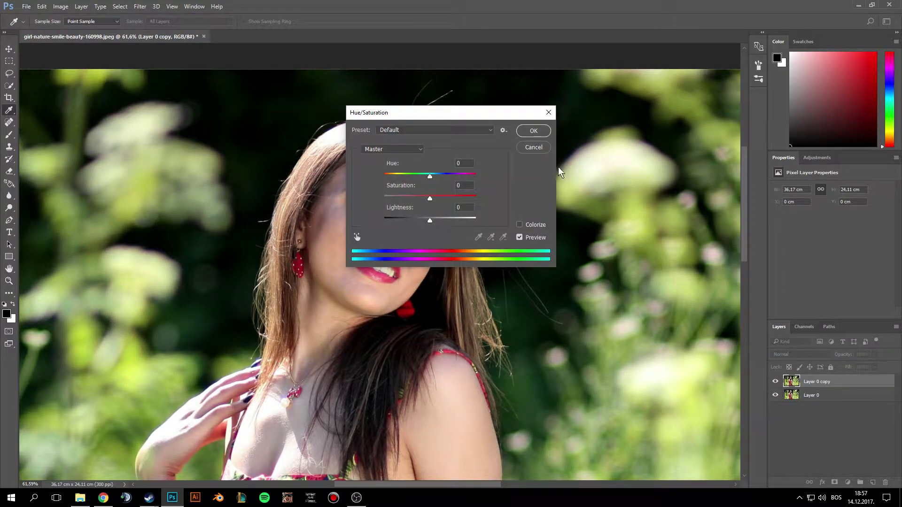
{"action": "key", "text": "Escape"}
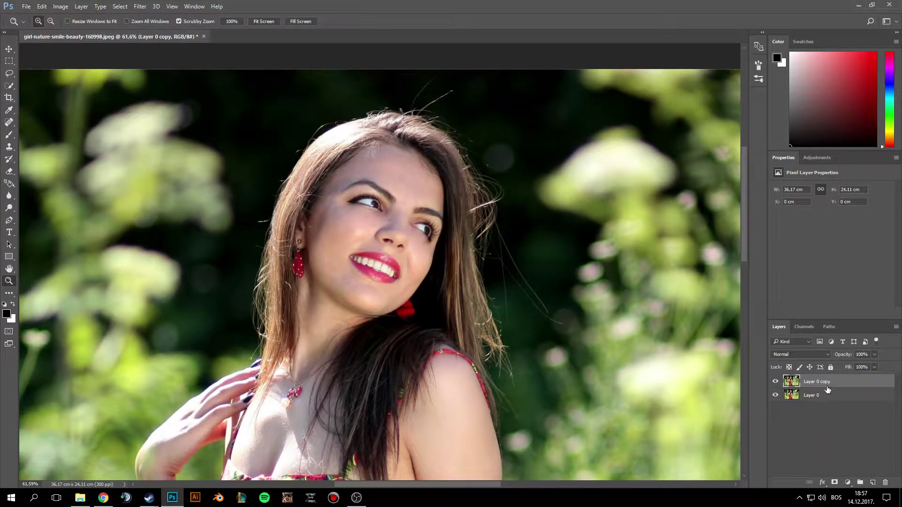
{"action": "right_click", "coordinate": [828, 389]}
{"action": "left_click", "coordinate": [763, 172]}
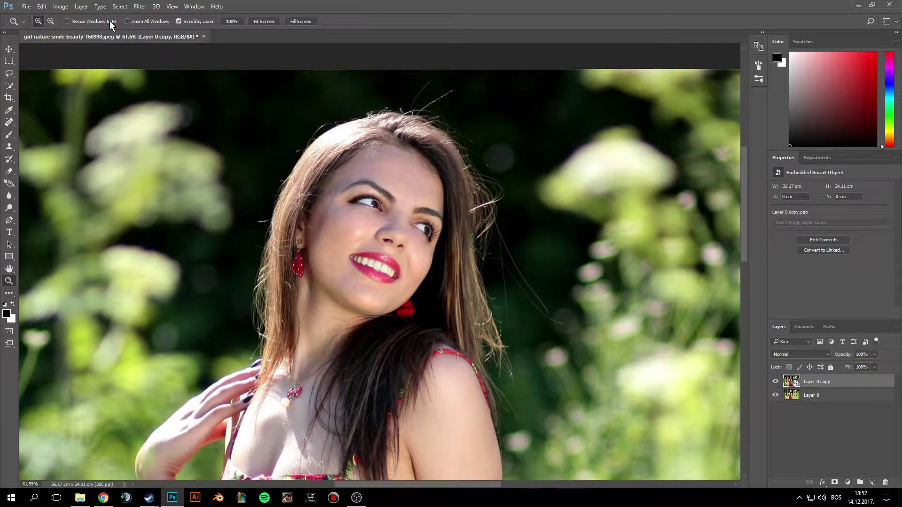
- Set the image mode to 8 Bits/Channel
{"action": "left_click", "coordinate": [59, 7]}
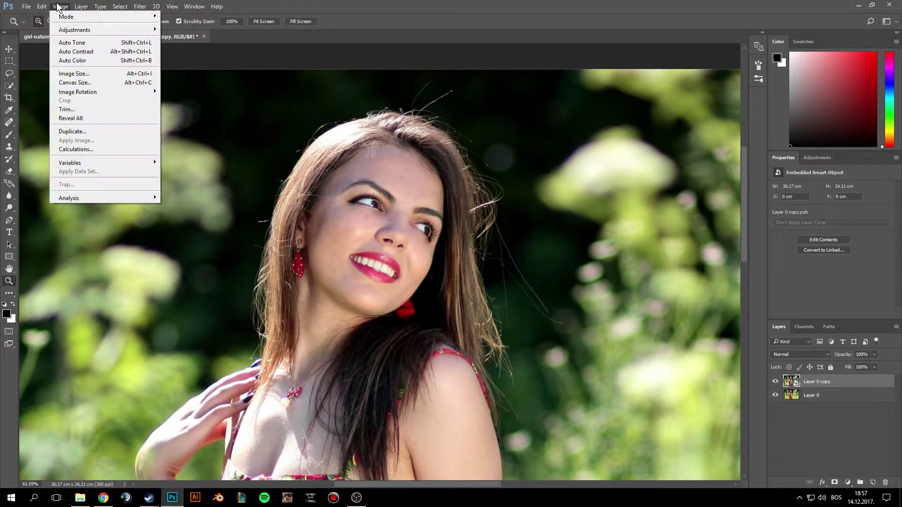
{"action": "mouse_move", "coordinate": [66, 17]}
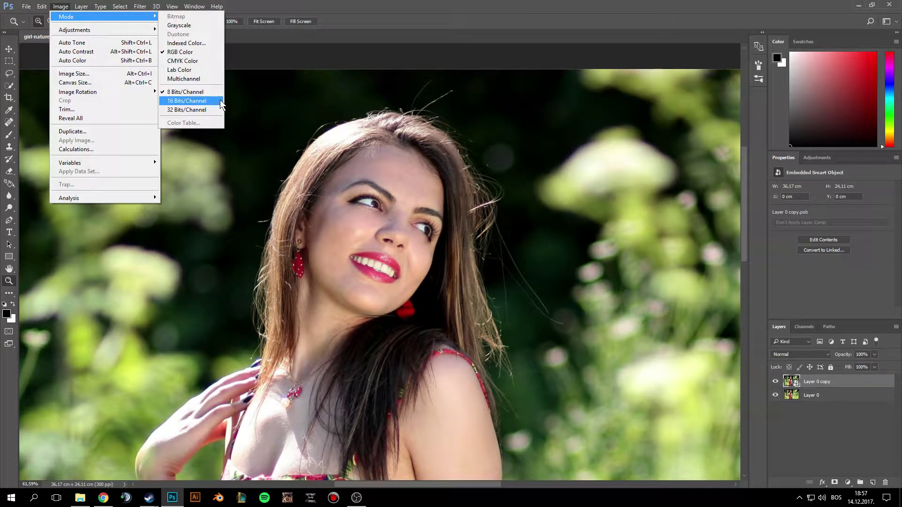
{"action": "left_click", "coordinate": [208, 95]}
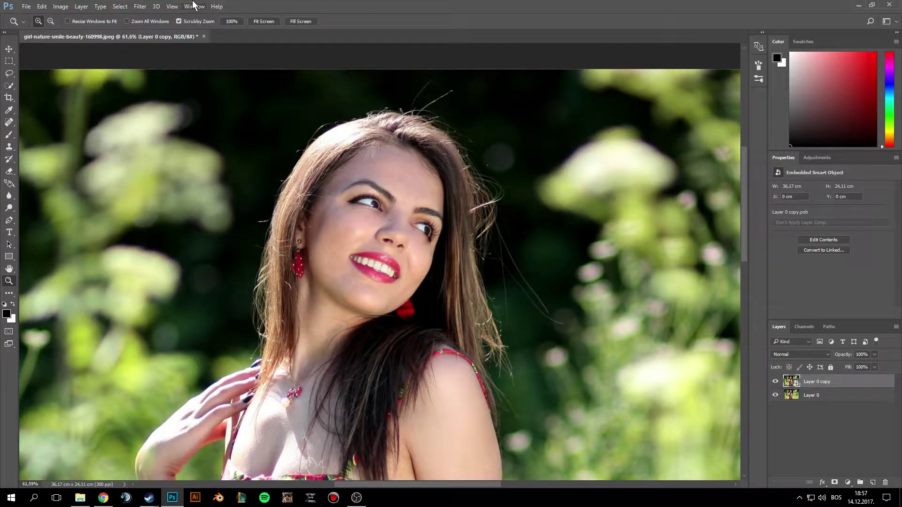
- Apply the Dust & Scratches filter to Layer 0 copy with a radius of 20 pixels and a threshold of 0 levels
{"action": "left_click", "coordinate": [137, 7]}
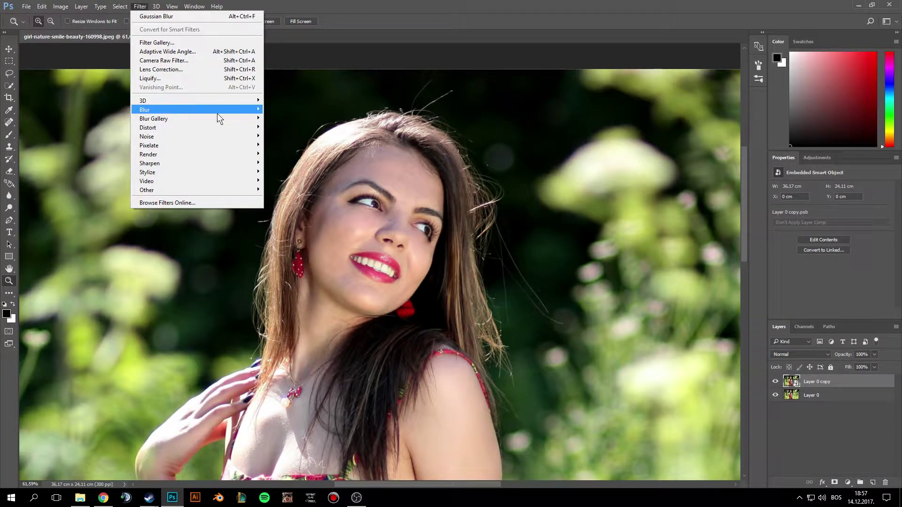
{"action": "mouse_move", "coordinate": [224, 137]}
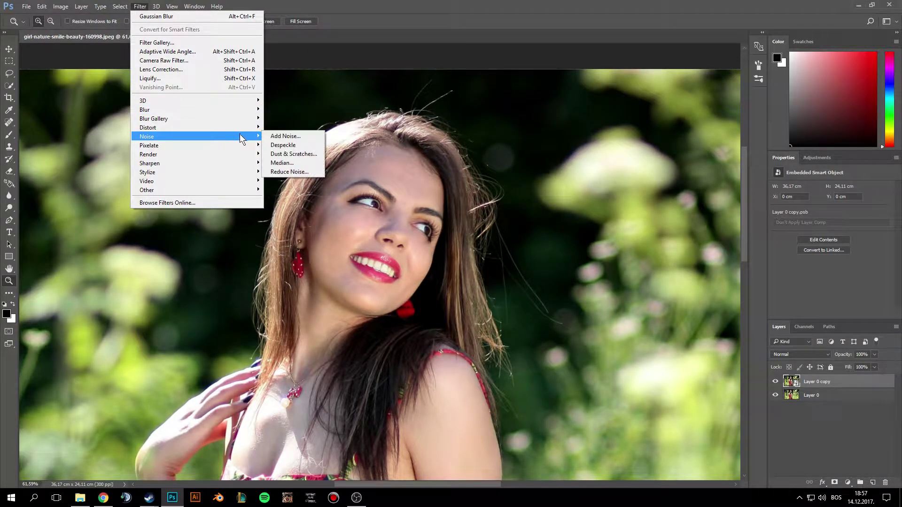
{"action": "left_click", "coordinate": [303, 154]}
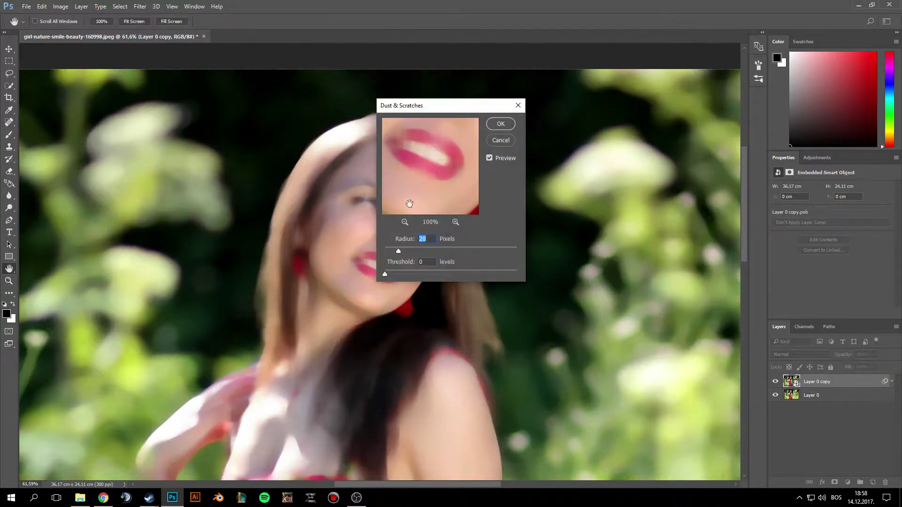
{"action": "left_click_drag", "start_coordinate": [449, 170], "coordinate": [423, 164]}
{"action": "left_click_drag", "start_coordinate": [403, 248], "coordinate": [390, 252]}
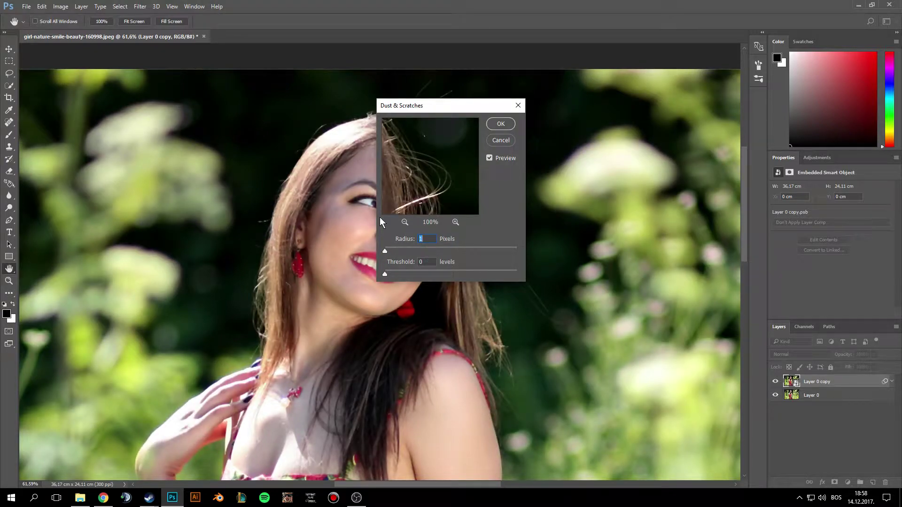
{"action": "left_click_drag", "start_coordinate": [419, 194], "coordinate": [435, 161]}
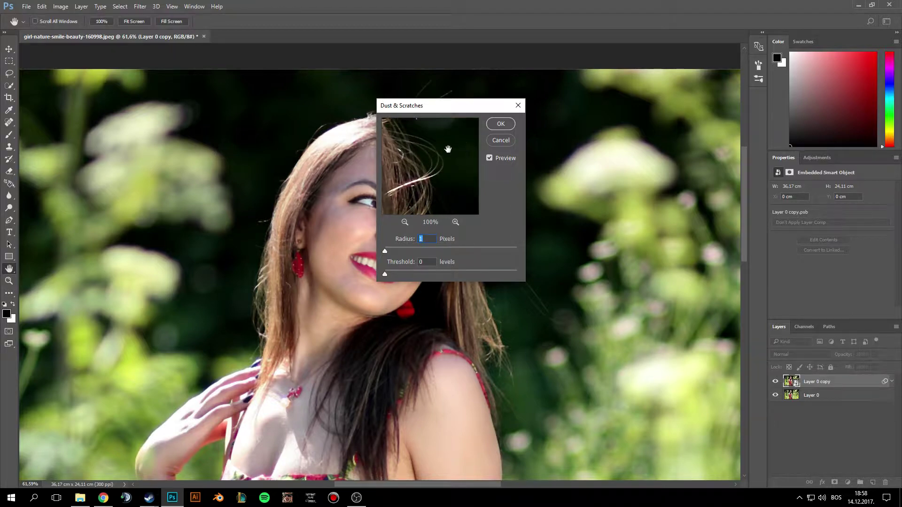
{"action": "left_click_drag", "start_coordinate": [447, 149], "coordinate": [473, 175]}
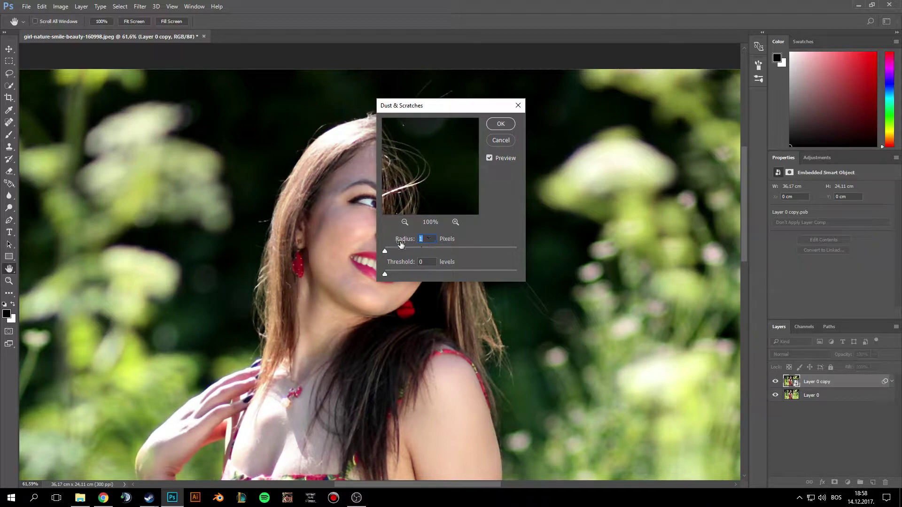
{"action": "left_click_drag", "start_coordinate": [390, 249], "coordinate": [398, 249]}
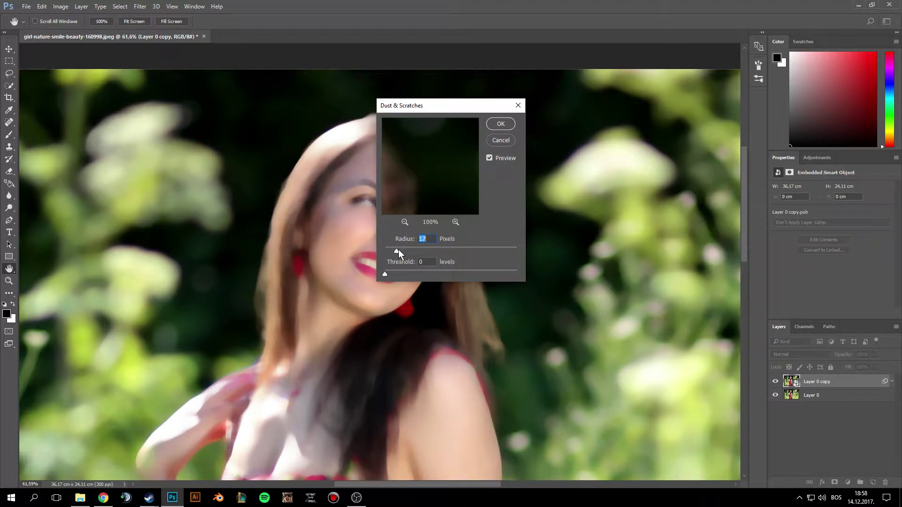
{"action": "left_click_drag", "start_coordinate": [438, 201], "coordinate": [447, 172]}
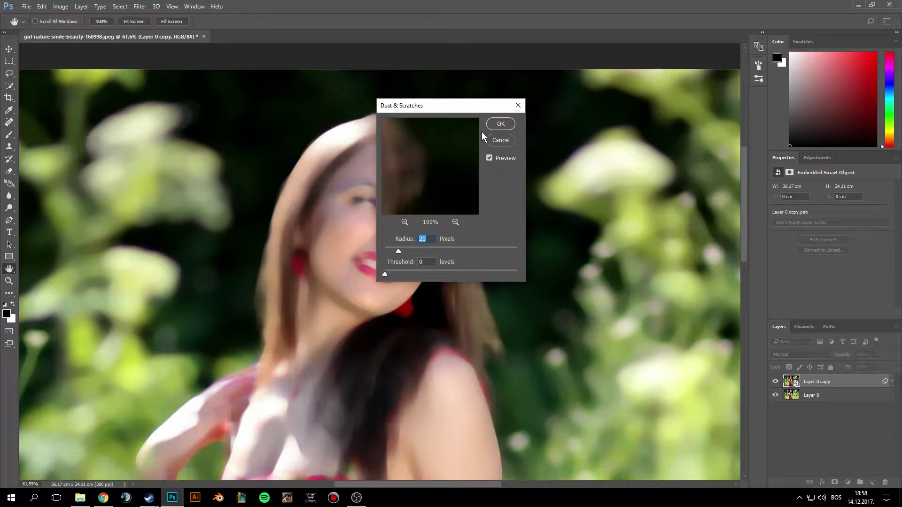
{"action": "left_click_drag", "start_coordinate": [446, 171], "coordinate": [474, 153]}
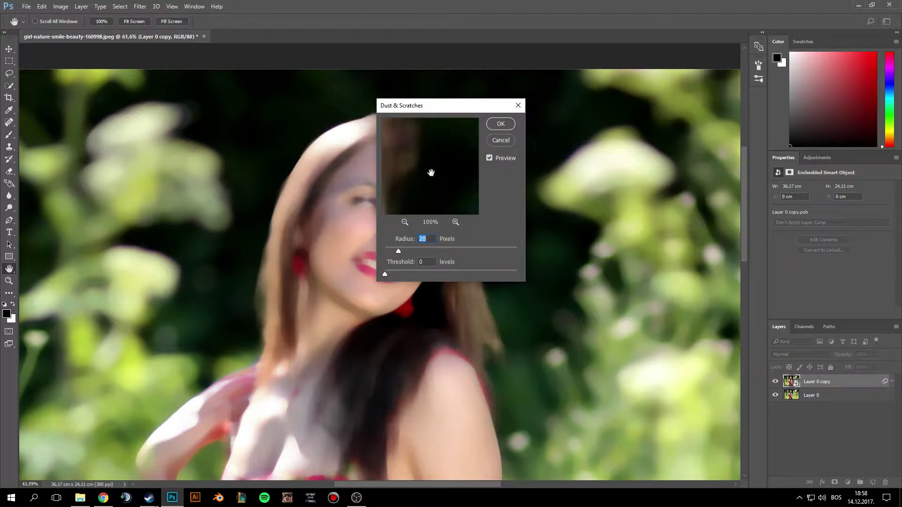
{"action": "left_click", "coordinate": [501, 124]}
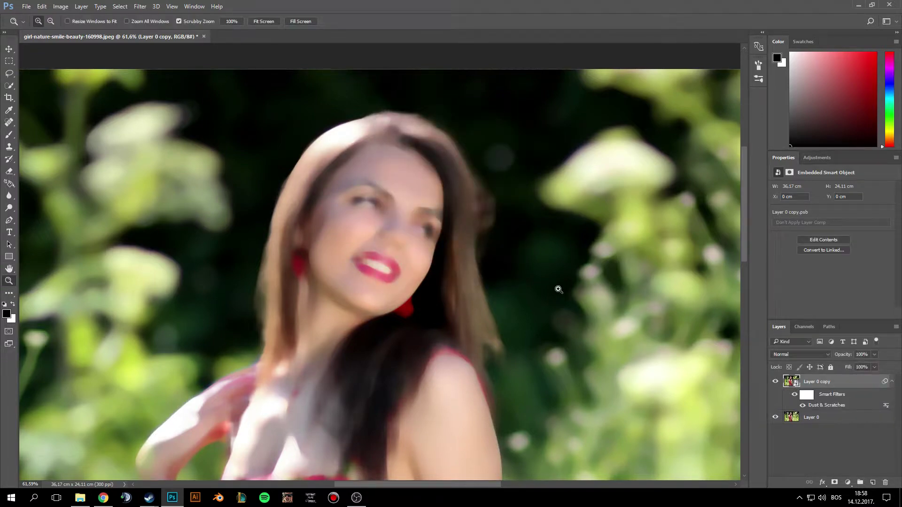
- Add a black layer mask to Layer 0 copy to hide the filtered smart object
{"action": "left_click_drag", "start_coordinate": [507, 208], "coordinate": [537, 213]}
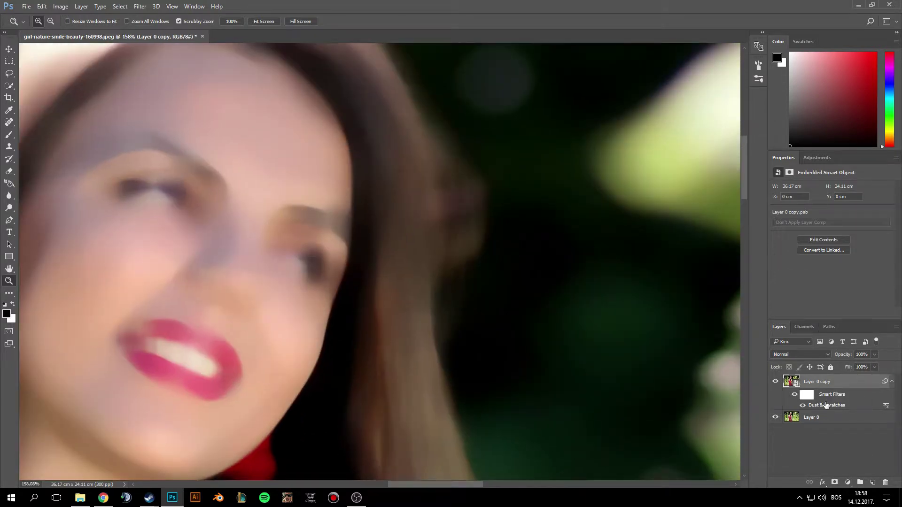
{"action": "key", "text": "alt"}
{"action": "left_click", "coordinate": [835, 483], "text": "alt"}
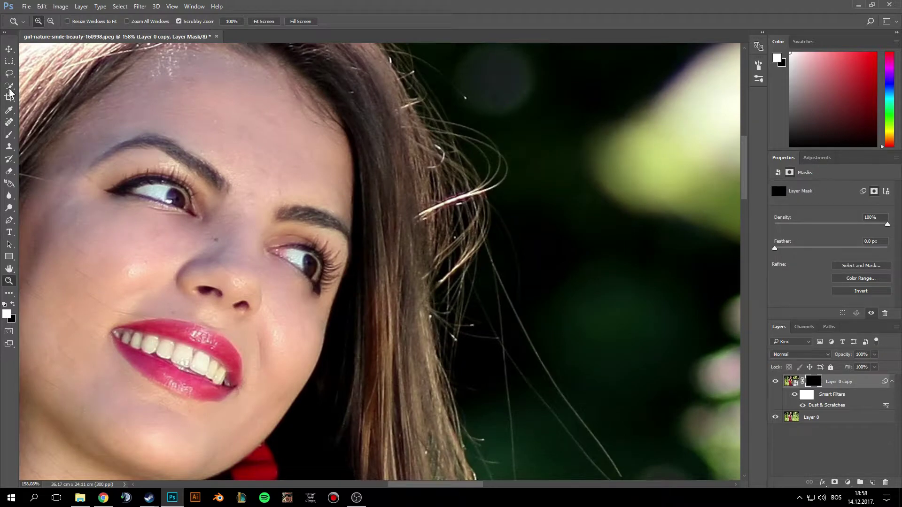
- Paint white on the mask with a 130 px brush over the long stray hairs against the dark background beside the face
{"action": "left_click", "coordinate": [10, 135]}
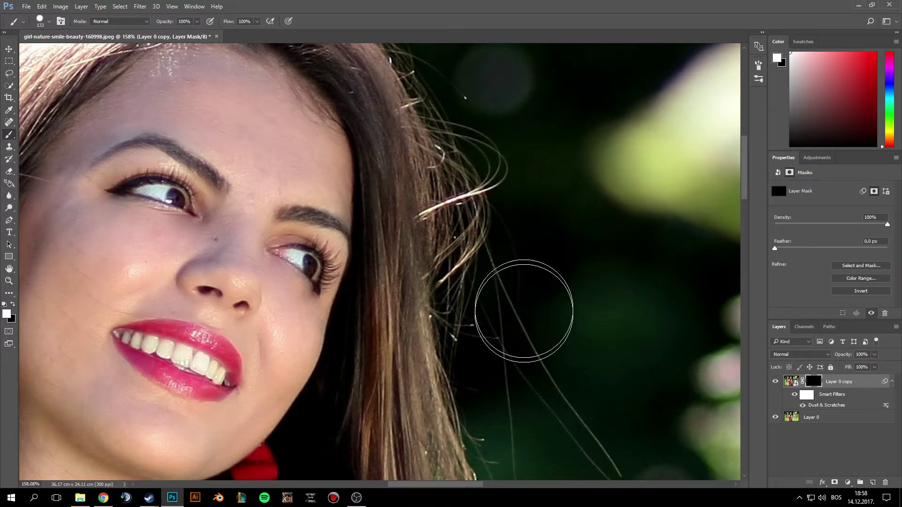
{"action": "right_click", "coordinate": [515, 247], "text": "alt"}
{"action": "left_click_drag", "start_coordinate": [515, 247], "coordinate": [530, 256]}
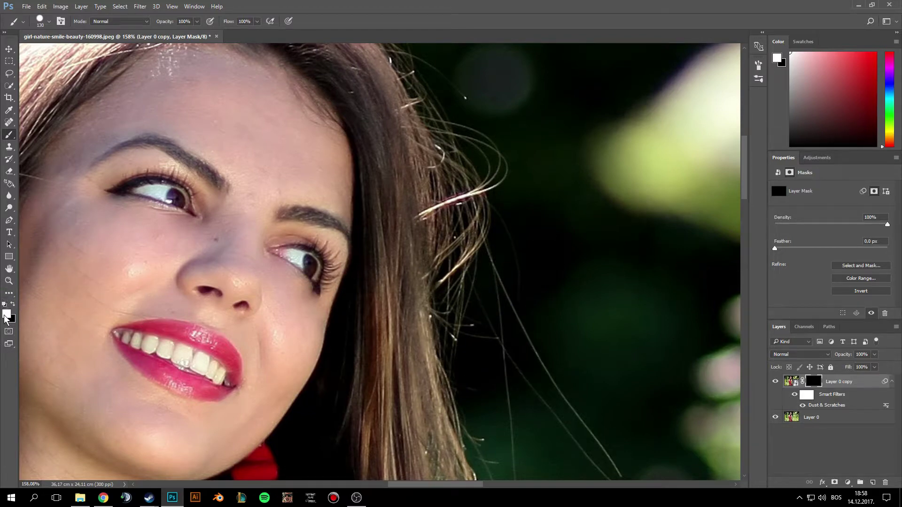
{"action": "scroll", "coordinate": [600, 286], "scroll_direction": "down", "scroll_amount": 3}
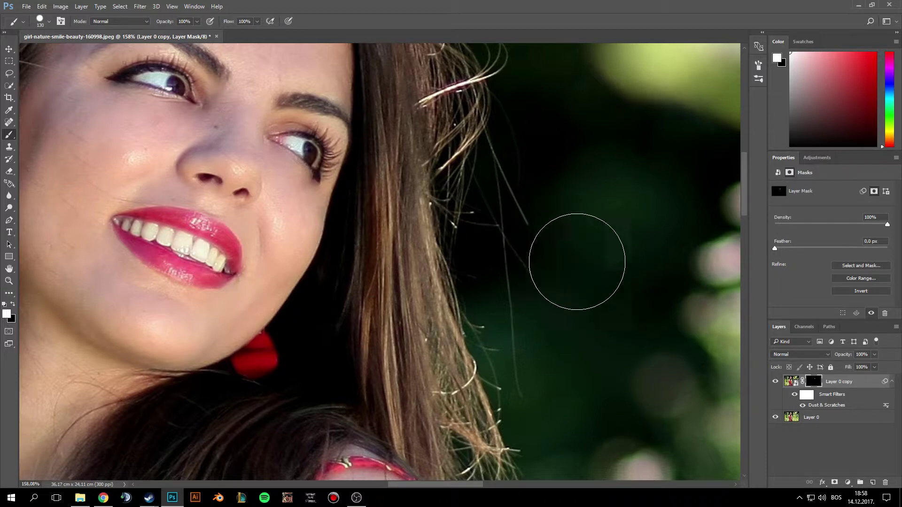
{"action": "mouse_move", "coordinate": [577, 261]}
{"action": "left_mouse_down"}
{"action": "mouse_move", "coordinate": [536, 271]}
{"action": "mouse_move", "coordinate": [549, 278]}
{"action": "mouse_move", "coordinate": [555, 349]}
{"action": "mouse_move", "coordinate": [588, 285]}
{"action": "mouse_move", "coordinate": [595, 225]}
{"action": "mouse_move", "coordinate": [557, 271]}
{"action": "mouse_move", "coordinate": [542, 216]}
{"action": "mouse_move", "coordinate": [541, 237]}
{"action": "mouse_move", "coordinate": [536, 167]}
{"action": "mouse_move", "coordinate": [579, 228]}
{"action": "mouse_move", "coordinate": [534, 190]}
{"action": "mouse_move", "coordinate": [530, 169]}
{"action": "mouse_move", "coordinate": [543, 141]}
{"action": "mouse_move", "coordinate": [546, 205]}
{"action": "mouse_move", "coordinate": [508, 256]}
{"action": "mouse_move", "coordinate": [513, 216]}
{"action": "mouse_move", "coordinate": [543, 368]}
{"action": "mouse_move", "coordinate": [519, 272]}
{"action": "mouse_move", "coordinate": [542, 331]}
{"action": "mouse_move", "coordinate": [510, 289]}
{"action": "left_mouse_up"}
{"action": "scroll", "coordinate": [584, 272], "scroll_direction": "up", "scroll_amount": 1}
{"action": "scroll", "coordinate": [516, 259], "scroll_direction": "down", "scroll_amount": 3}
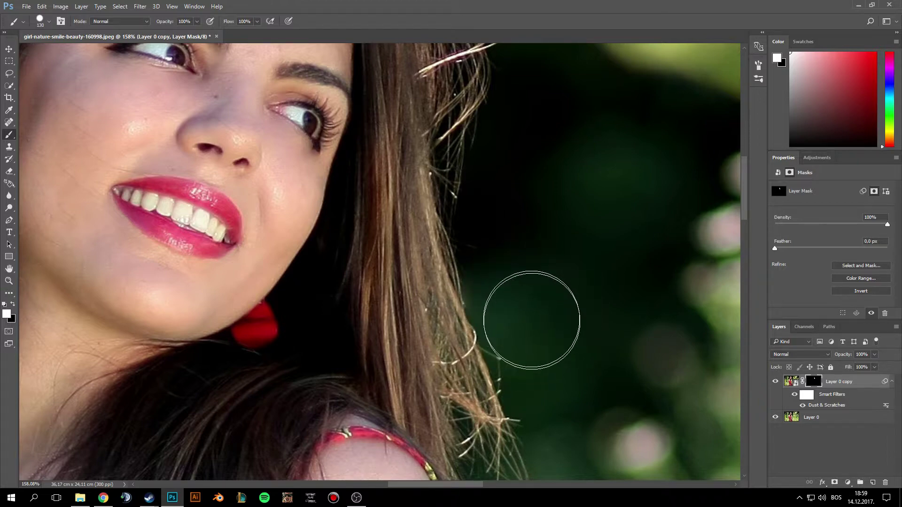
- Paint white on the mask over the stray hairs beside the shoulder, reducing the brush to 77 px for the strands close to it
{"action": "scroll", "coordinate": [545, 334], "scroll_direction": "down", "scroll_amount": 4}
{"action": "scroll", "coordinate": [586, 398], "scroll_direction": "down", "scroll_amount": 4}
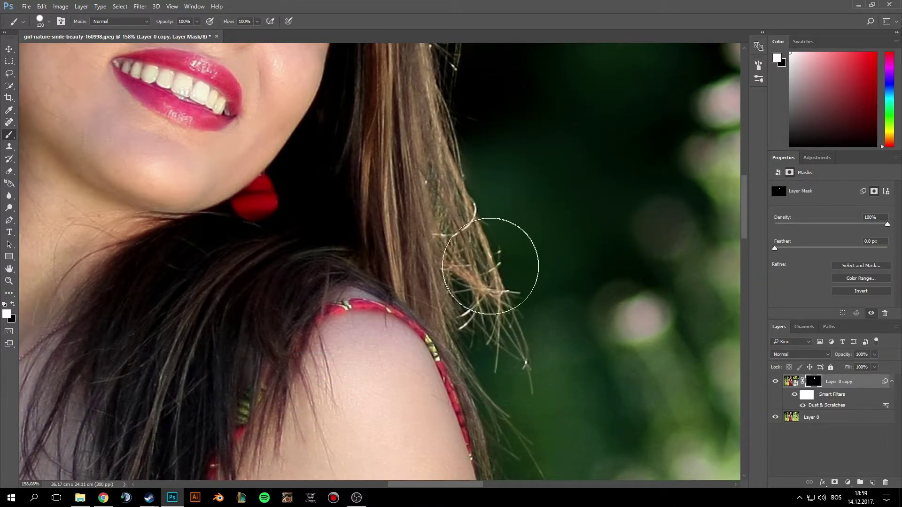
{"action": "scroll", "coordinate": [540, 312], "scroll_direction": "down", "scroll_amount": 5}
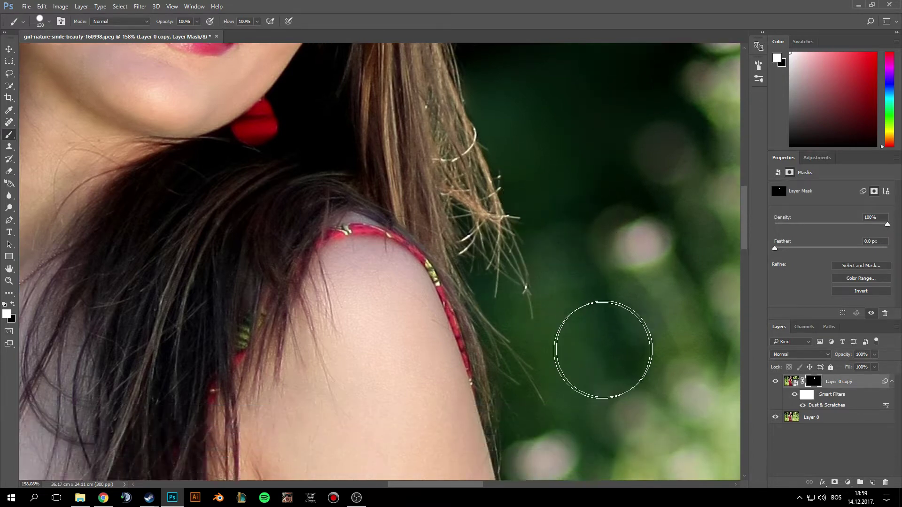
{"action": "scroll", "coordinate": [603, 350], "scroll_direction": "down", "scroll_amount": 1}
{"action": "mouse_move", "coordinate": [578, 375]}
{"action": "left_mouse_down"}
{"action": "mouse_move", "coordinate": [560, 362]}
{"action": "mouse_move", "coordinate": [574, 317]}
{"action": "left_mouse_up"}
{"action": "right_click", "coordinate": [583, 380], "text": "alt"}
{"action": "mouse_move", "coordinate": [563, 443]}
{"action": "left_mouse_down"}
{"action": "mouse_move", "coordinate": [593, 246]}
{"action": "mouse_move", "coordinate": [533, 324]}
{"action": "left_mouse_up"}
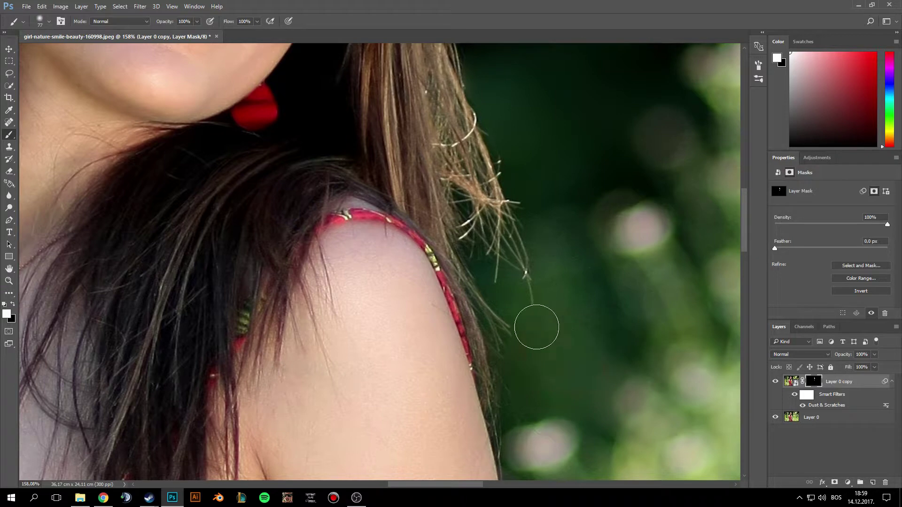
- Paint out the fine stray hairs along the outer edge of the upper arm on the layer mask
{"action": "scroll", "coordinate": [540, 376], "scroll_direction": "down", "scroll_amount": 3}
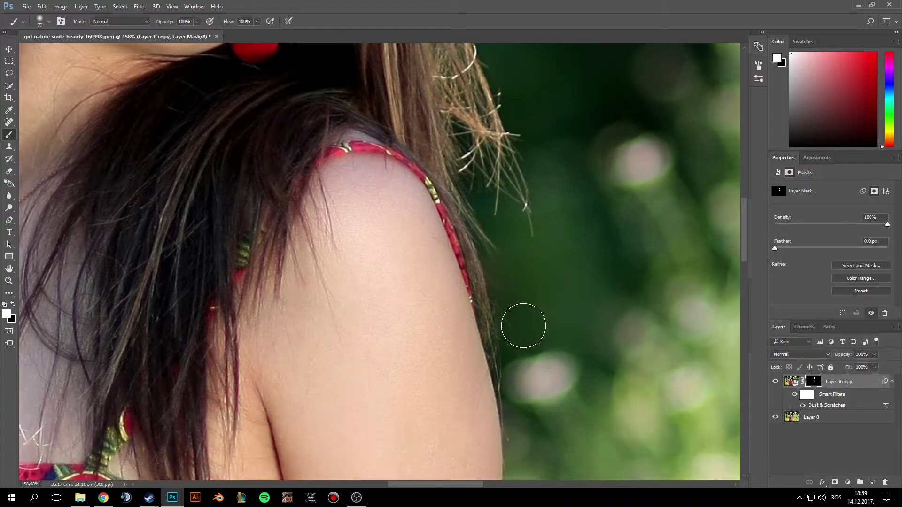
{"action": "scroll", "coordinate": [527, 317], "scroll_direction": "down", "scroll_amount": 1}
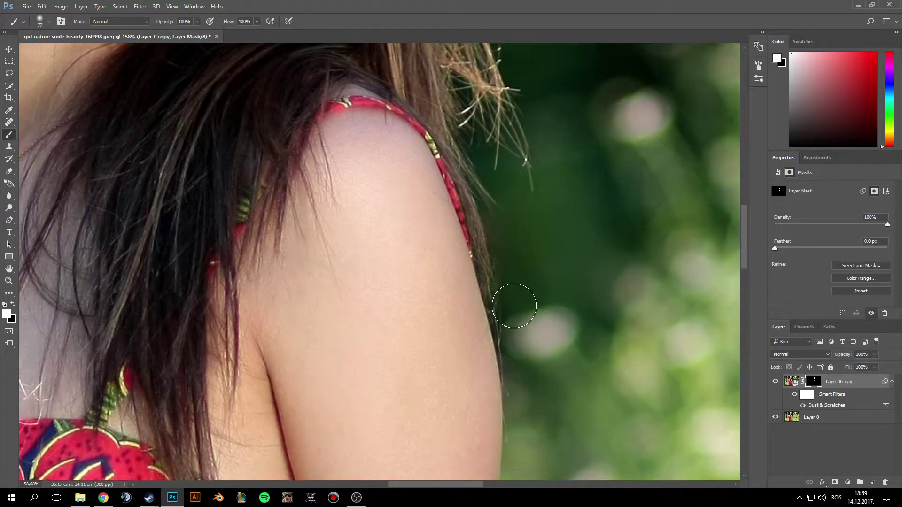
{"action": "left_click_drag", "start_coordinate": [530, 324], "coordinate": [539, 260]}
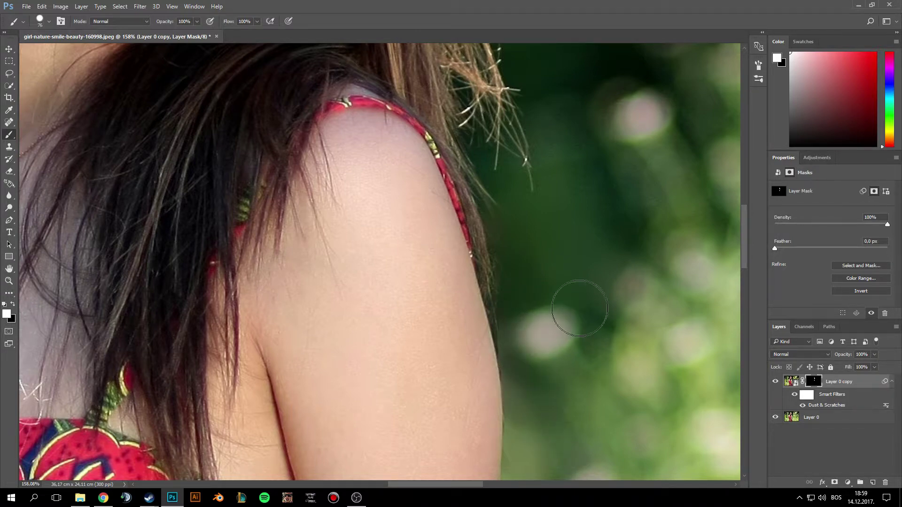
{"action": "scroll", "coordinate": [564, 310], "scroll_direction": "down", "scroll_amount": 4}
{"action": "scroll", "coordinate": [583, 156], "scroll_direction": "up", "scroll_amount": 3}
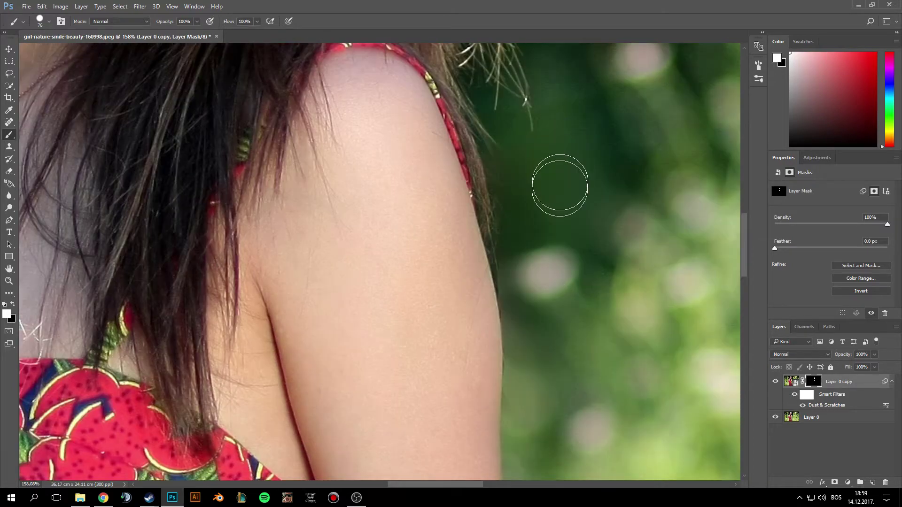
- Paint white on the mask over the long stray hairs sticking up above the top of the head
{"action": "key", "text": "z"}
{"action": "left_click_drag", "start_coordinate": [555, 256], "coordinate": [484, 249]}
{"action": "key", "text": "ctrl+0"}
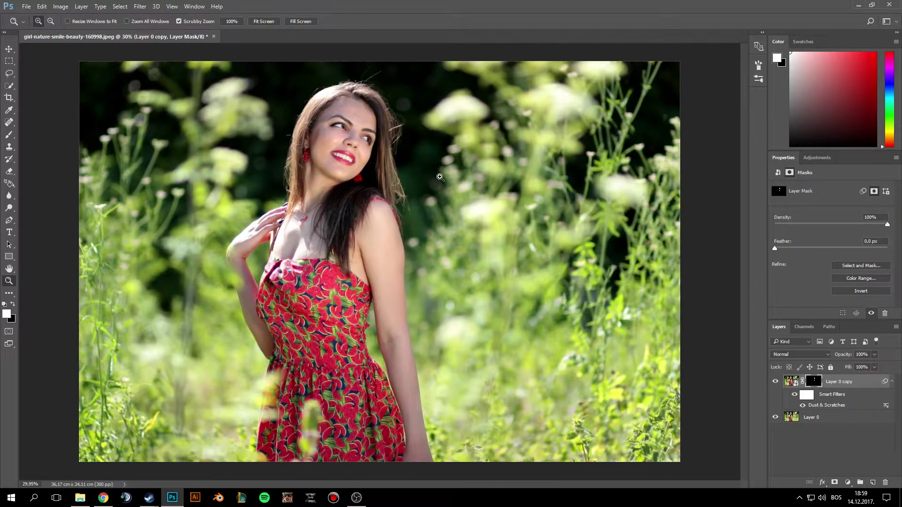
{"action": "left_click_drag", "start_coordinate": [384, 89], "coordinate": [323, 164]}
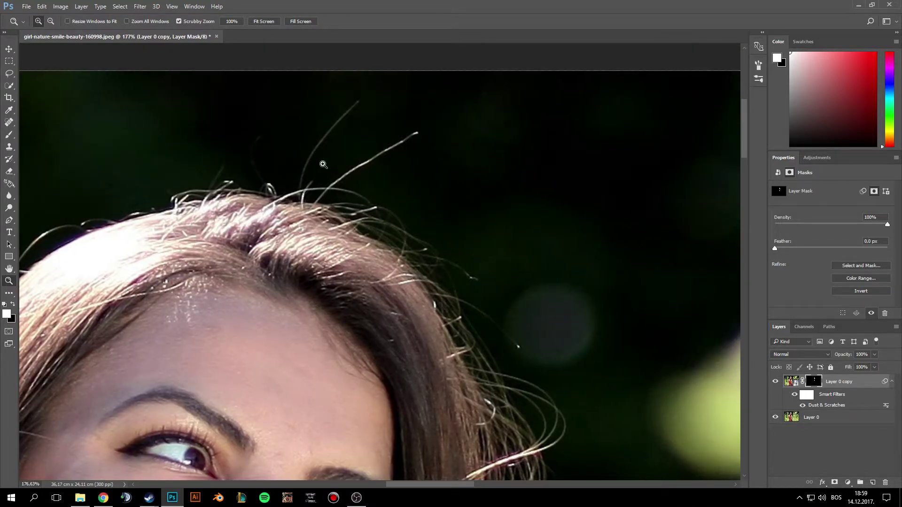
{"action": "left_click", "coordinate": [323, 165]}
{"action": "key", "text": "b"}
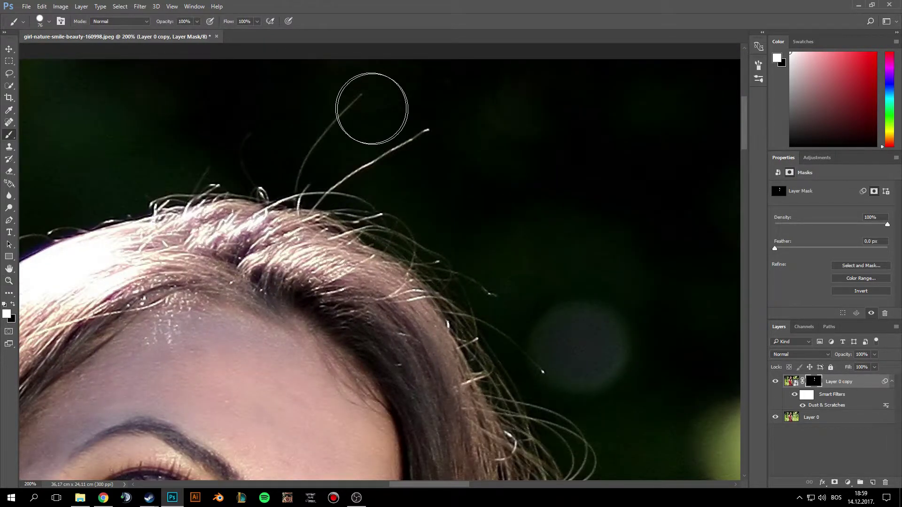
{"action": "left_click_drag", "start_coordinate": [372, 109], "coordinate": [338, 157]}
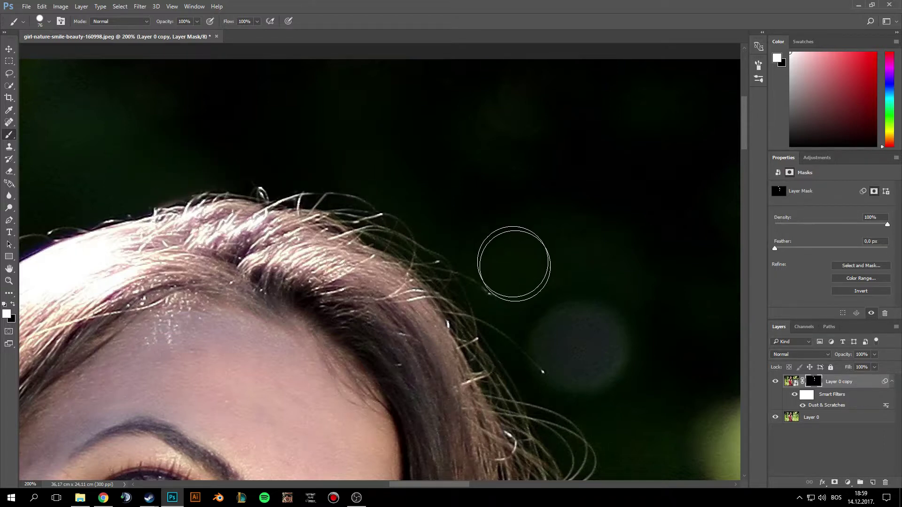
- Paint white on the mask over the loose strands above the crown and along the dark-background side of the head
{"action": "scroll", "coordinate": [566, 316], "scroll_direction": "down", "scroll_amount": 2}
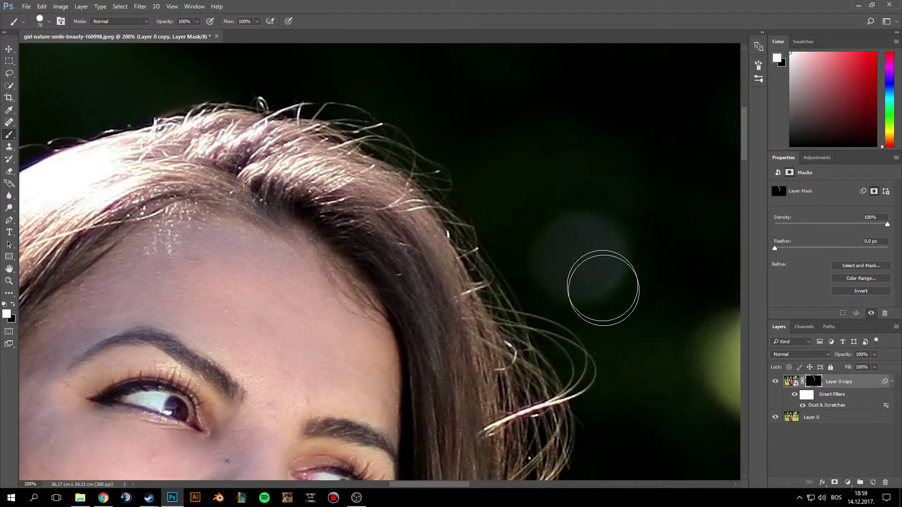
{"action": "scroll", "coordinate": [603, 288], "scroll_direction": "down", "scroll_amount": 1}
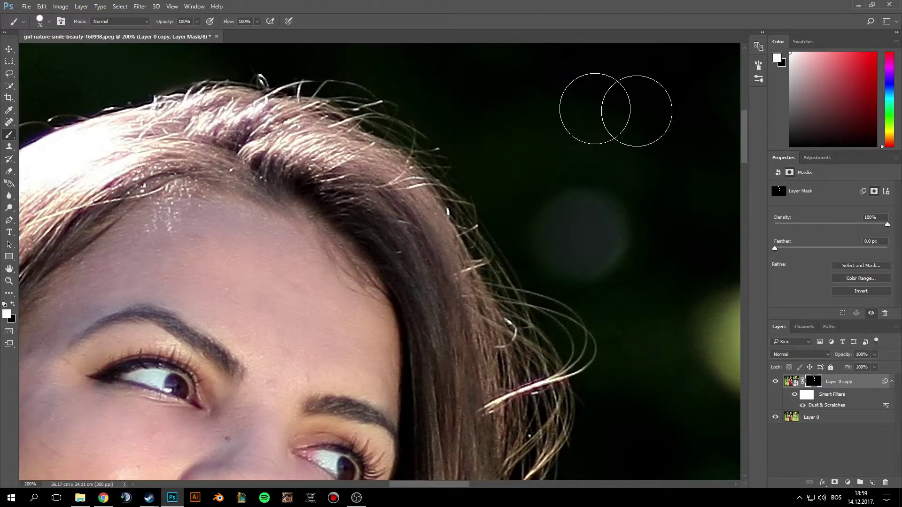
{"action": "scroll", "coordinate": [594, 109], "scroll_direction": "up", "scroll_amount": 1}
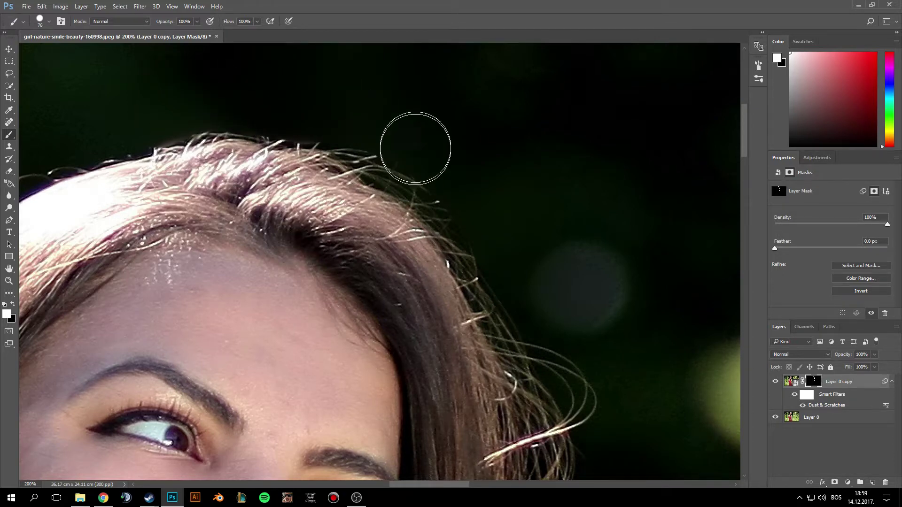
- Paint white on the mask with the Brush over the stray hairs arching above the brightly lit side of the head
{"action": "key", "text": "z"}
{"action": "left_click_drag", "start_coordinate": [130, 211], "coordinate": [410, 210]}
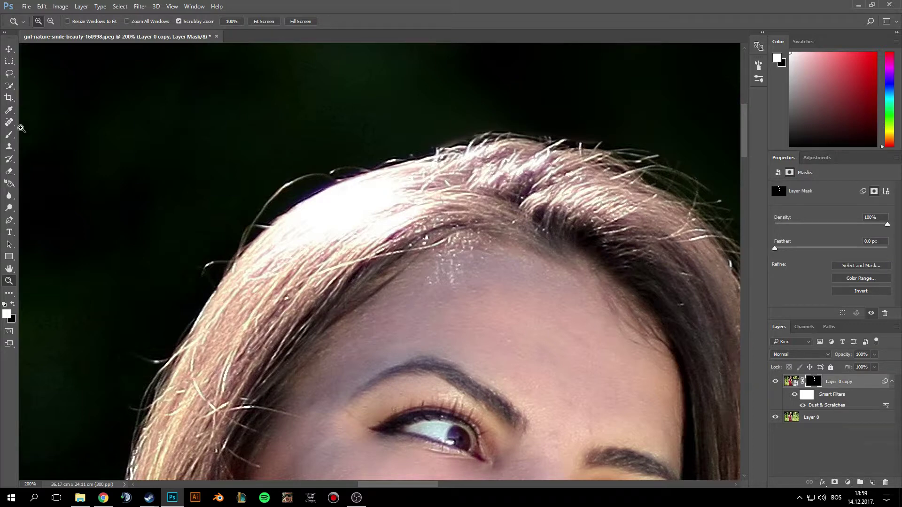
{"action": "left_click", "coordinate": [8, 135]}
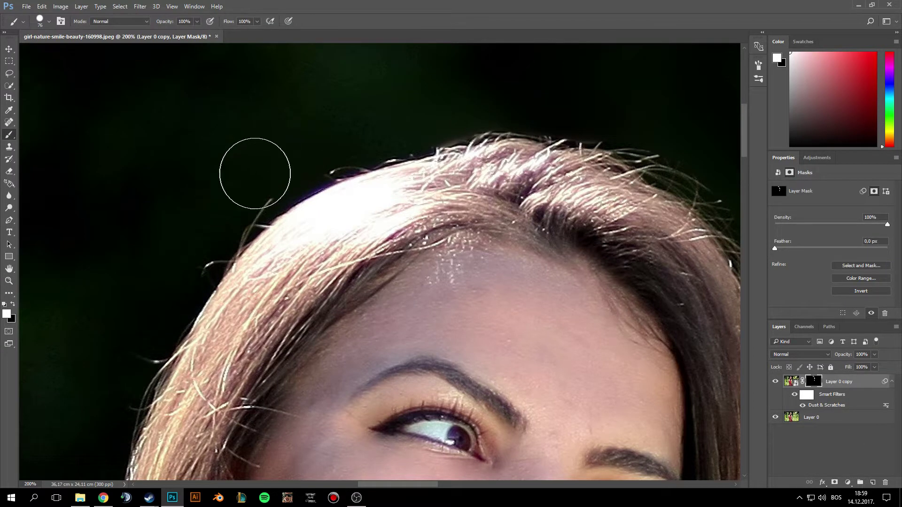
{"action": "mouse_move", "coordinate": [255, 174]}
{"action": "left_mouse_down"}
{"action": "mouse_move", "coordinate": [232, 192]}
{"action": "mouse_move", "coordinate": [226, 214]}
{"action": "mouse_move", "coordinate": [308, 146]}
{"action": "mouse_move", "coordinate": [359, 131]}
{"action": "left_mouse_up"}
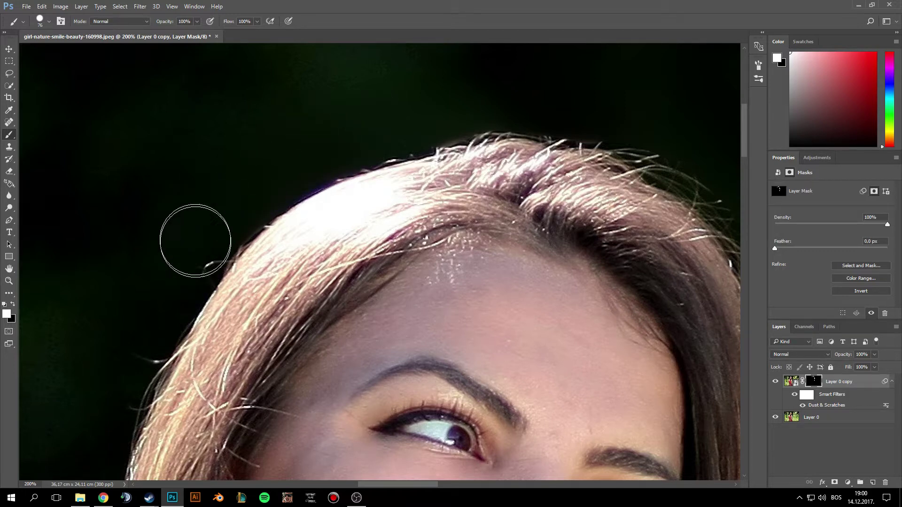
- Paint out the stray hairs sticking out along the outer edge of the hair on the earring side, working down from the temple
{"action": "scroll", "coordinate": [158, 287], "scroll_direction": "down", "scroll_amount": 2}
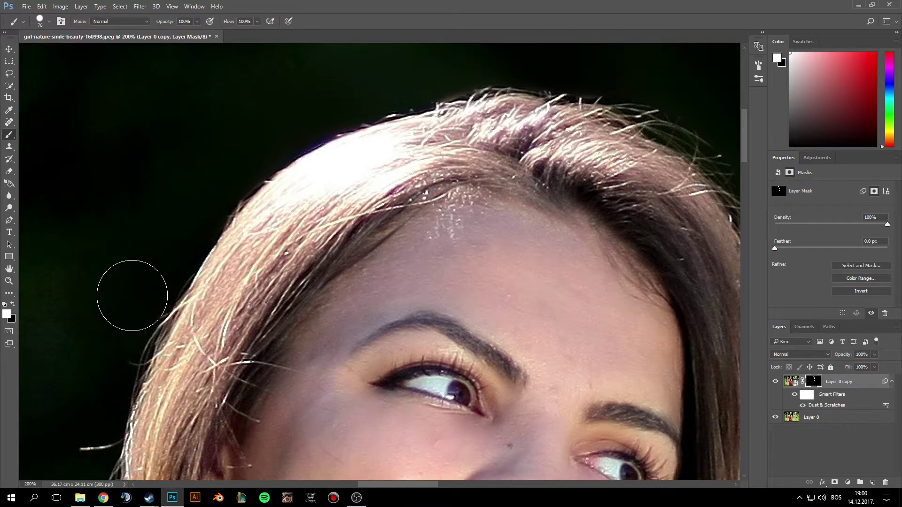
{"action": "scroll", "coordinate": [118, 298], "scroll_direction": "down", "scroll_amount": 3}
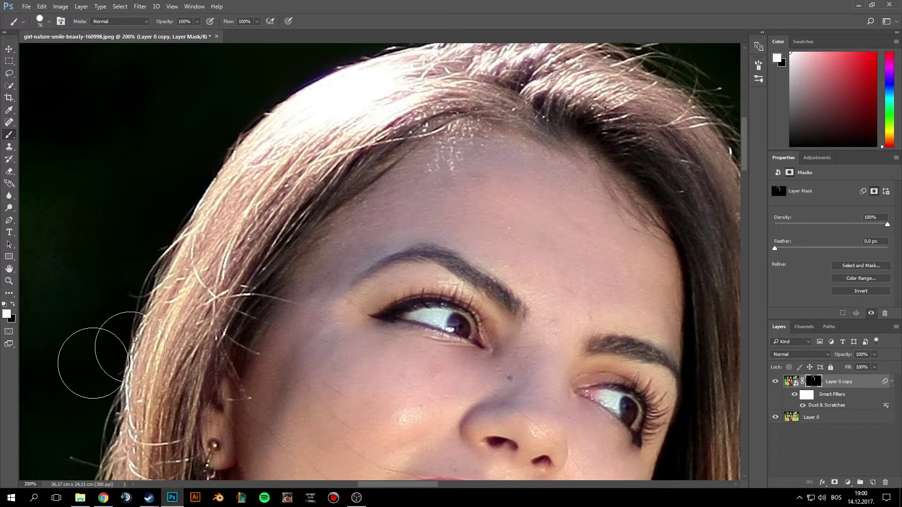
{"action": "scroll", "coordinate": [79, 362], "scroll_direction": "down", "scroll_amount": 4}
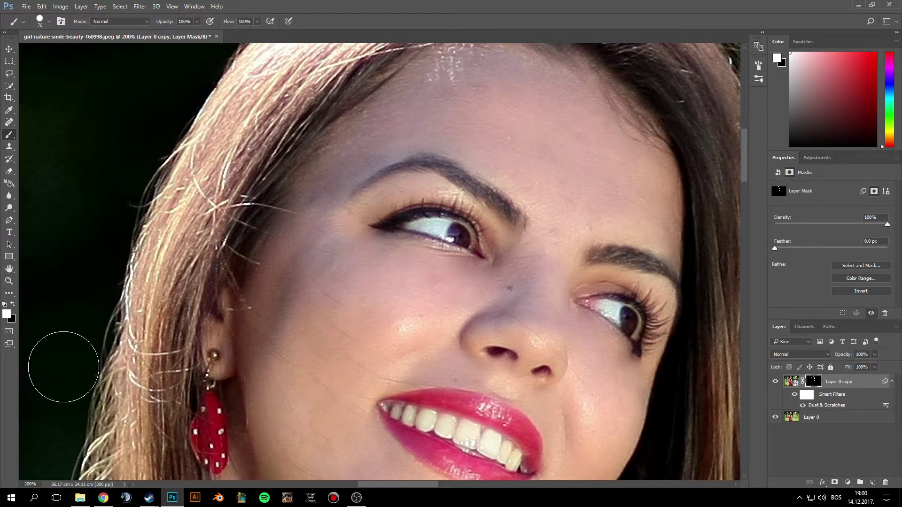
{"action": "scroll", "coordinate": [75, 282], "scroll_direction": "down", "scroll_amount": 10}
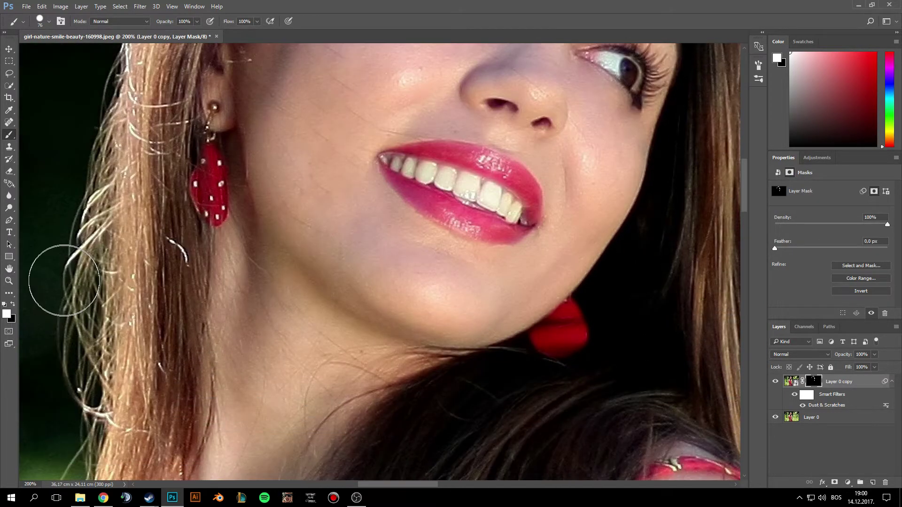
{"action": "scroll", "coordinate": [64, 280], "scroll_direction": "down", "scroll_amount": 6}
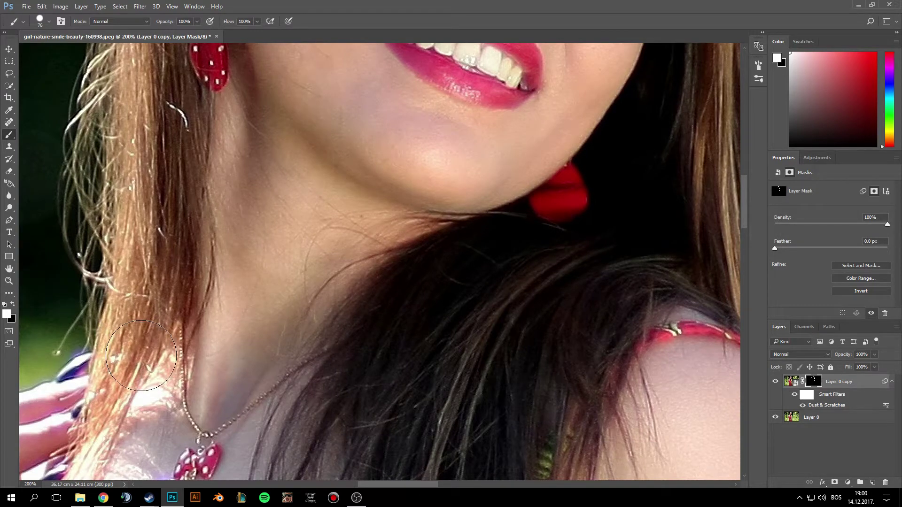
- Compare the portrait before and after the hair cleanup at full-head view by toggling the visibility of Layer 0 copy
{"action": "mouse_move", "coordinate": [362, 497]}
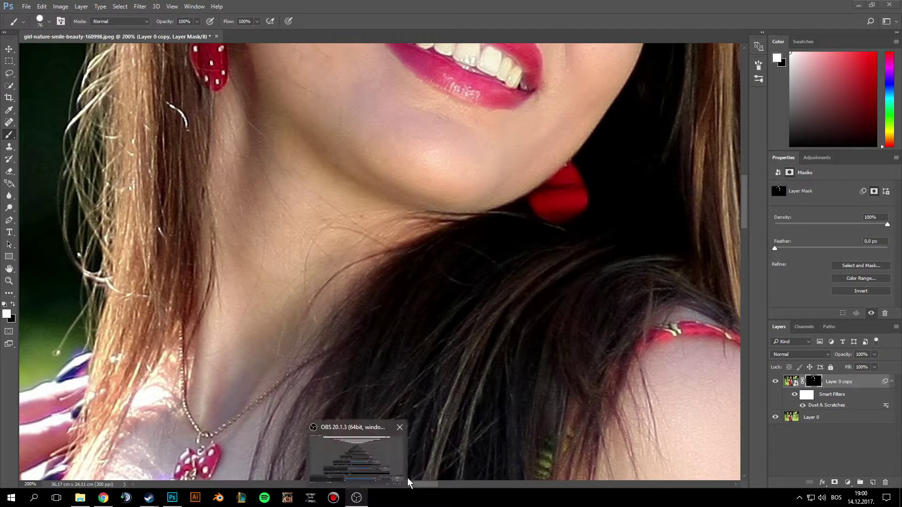
{"action": "key", "text": "z"}
{"action": "left_click_drag", "start_coordinate": [632, 245], "coordinate": [595, 250]}
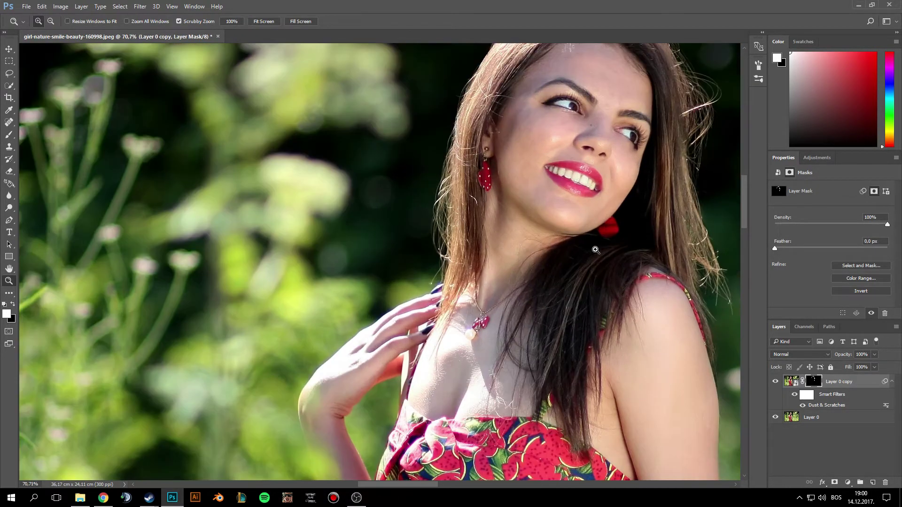
{"action": "left_click_drag", "start_coordinate": [605, 110], "coordinate": [418, 222]}
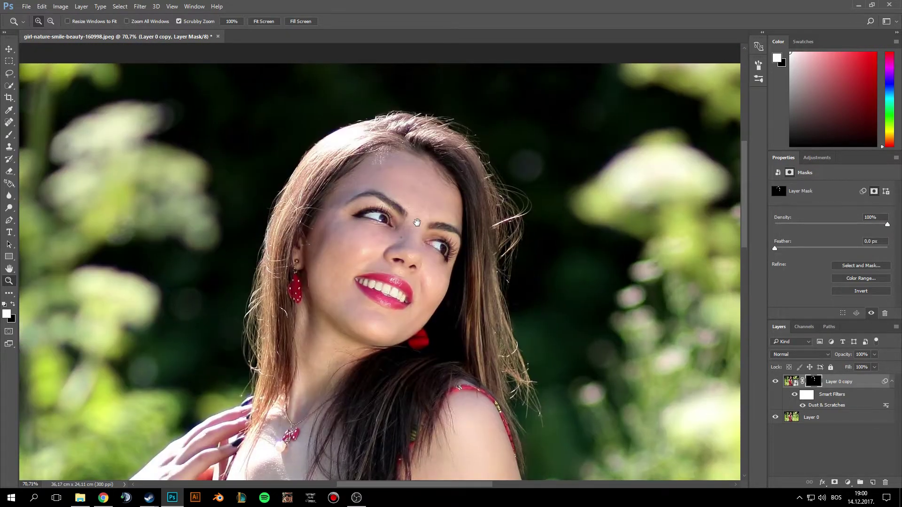
{"action": "left_click_drag", "start_coordinate": [492, 260], "coordinate": [450, 298]}
{"action": "left_click", "coordinate": [775, 381]}
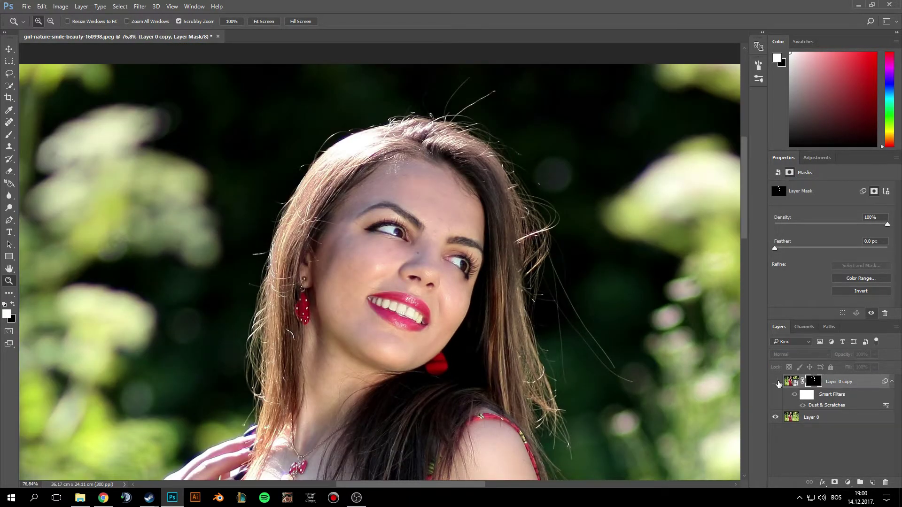
{"action": "left_click", "coordinate": [775, 382]}
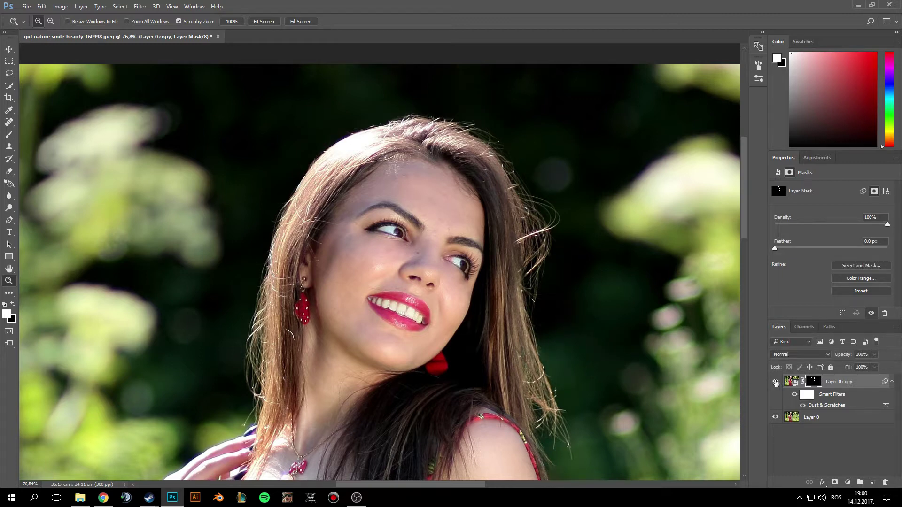
{"action": "left_click", "coordinate": [776, 382]}
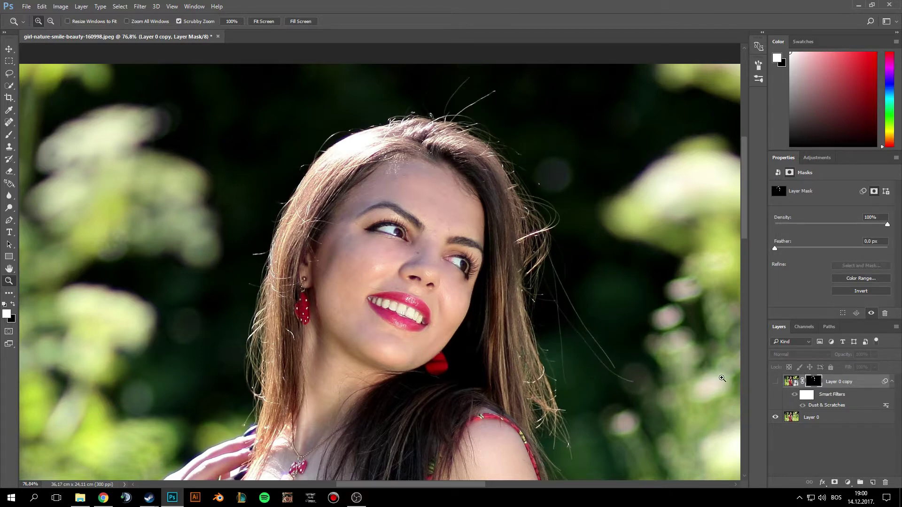
{"action": "left_click", "coordinate": [775, 381]}
- Apply an Add Noise smart filter with amount 2% and Uniform distribution to the image of Layer 0 copy instead of its mask
{"action": "left_click", "coordinate": [140, 6]}
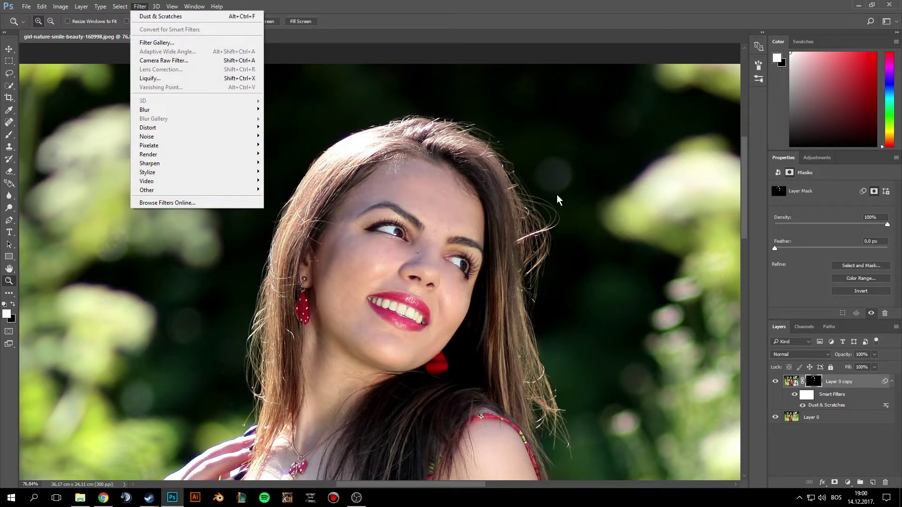
{"action": "left_click", "coordinate": [790, 381]}
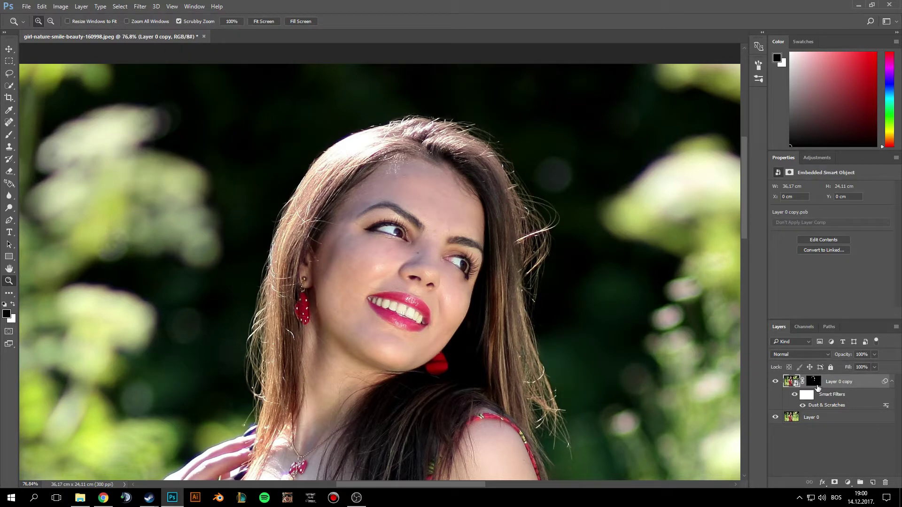
{"action": "left_click", "coordinate": [816, 378]}
{"action": "left_click", "coordinate": [791, 381]}
{"action": "left_click", "coordinate": [141, 6]}
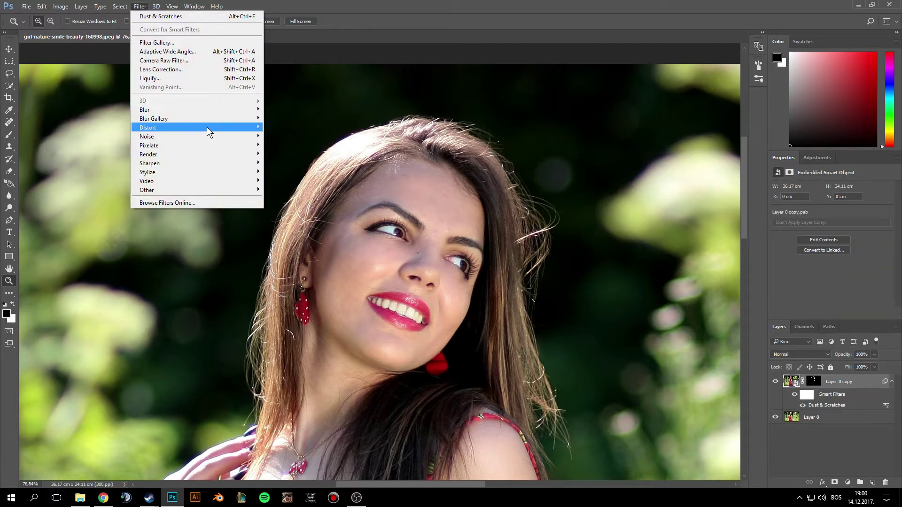
{"action": "mouse_move", "coordinate": [221, 139]}
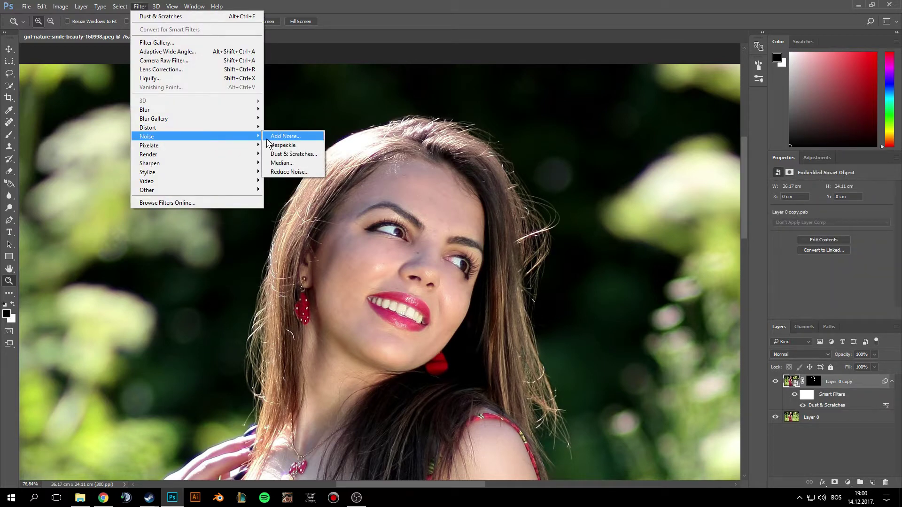
{"action": "left_click", "coordinate": [282, 137]}
{"action": "left_click_drag", "start_coordinate": [459, 127], "coordinate": [376, 228]}
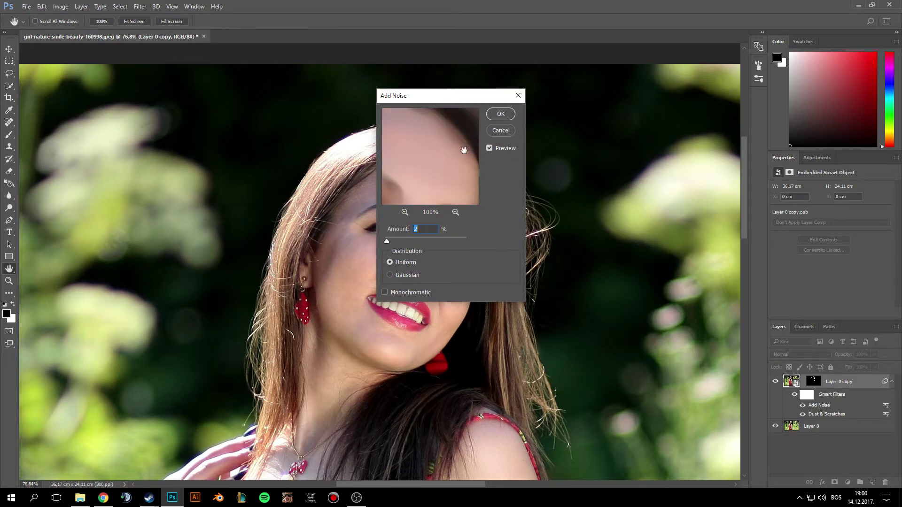
{"action": "left_click_drag", "start_coordinate": [463, 150], "coordinate": [431, 165]}
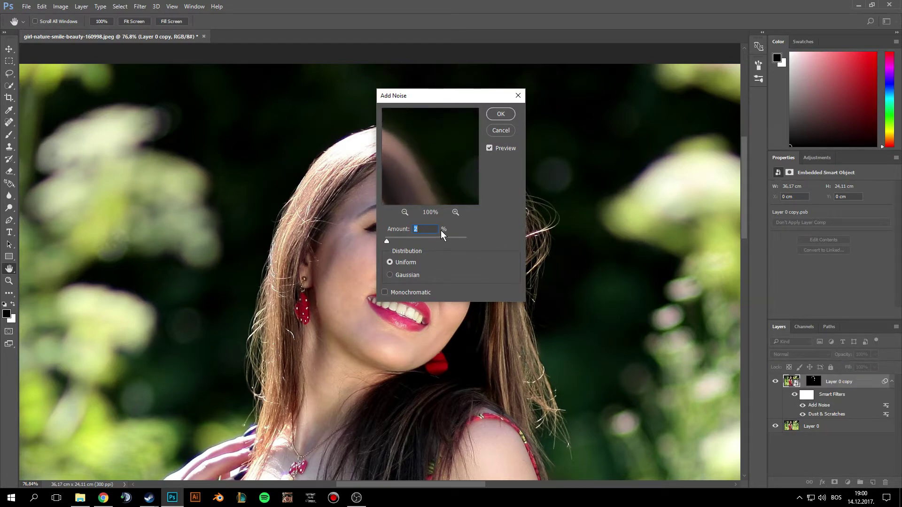
{"action": "left_click", "coordinate": [510, 114]}
{"action": "key", "text": "Return"}
- Apply a Gaussian Blur smart filter with a 0.3 pixel radius to Layer 0 copy
{"action": "left_click", "coordinate": [140, 6]}
{"action": "mouse_move", "coordinate": [215, 110]}
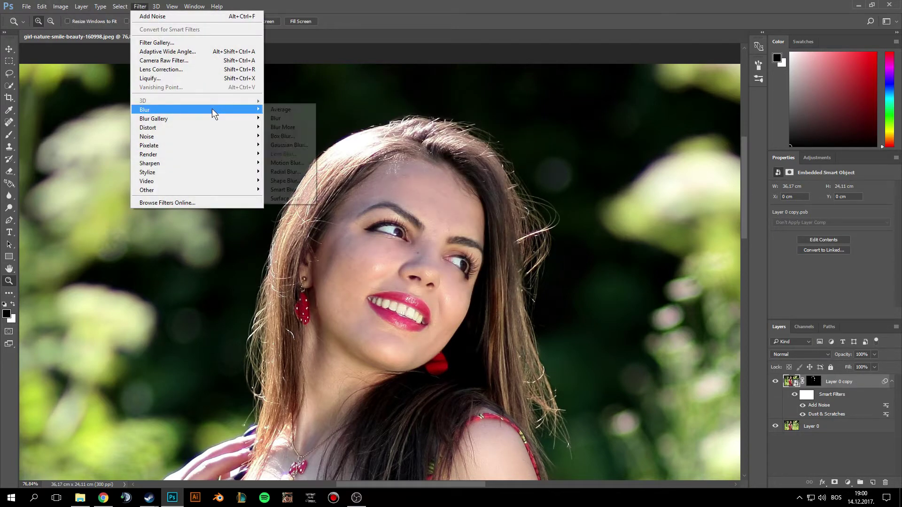
{"action": "left_click", "coordinate": [309, 144]}
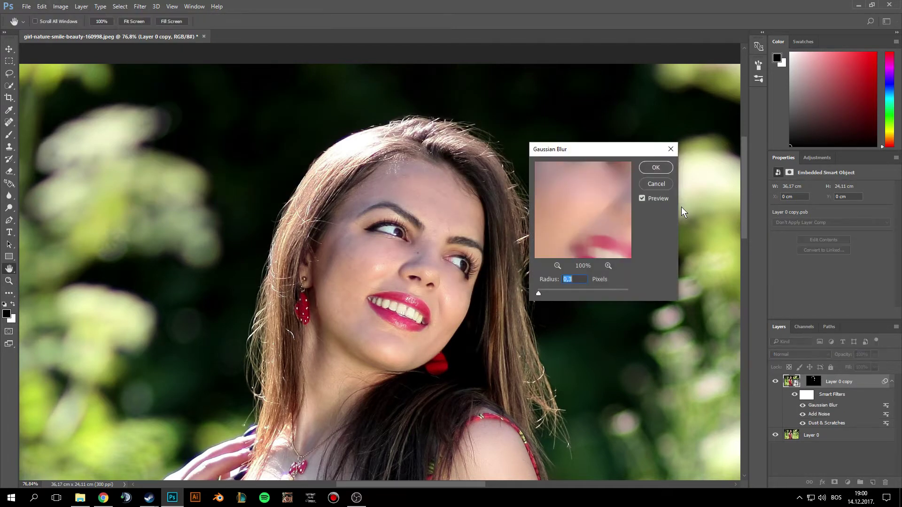
{"action": "left_click_drag", "start_coordinate": [593, 222], "coordinate": [550, 236]}
{"action": "left_click_drag", "start_coordinate": [628, 218], "coordinate": [554, 245]}
{"action": "key", "text": "BackSpace"}
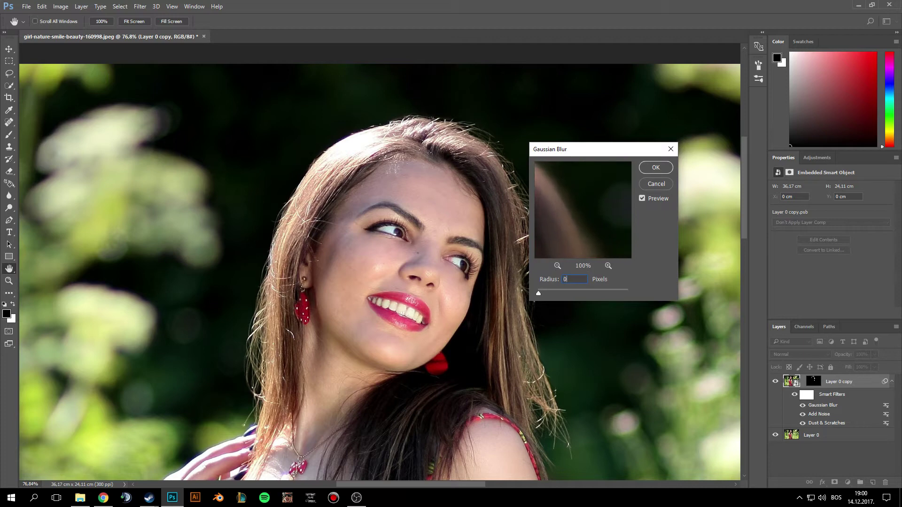
{"action": "type", "text": "0,2"}
{"action": "key", "text": "BackSpace"}
{"action": "type", "text": "3"}
{"action": "left_click", "coordinate": [656, 170]}
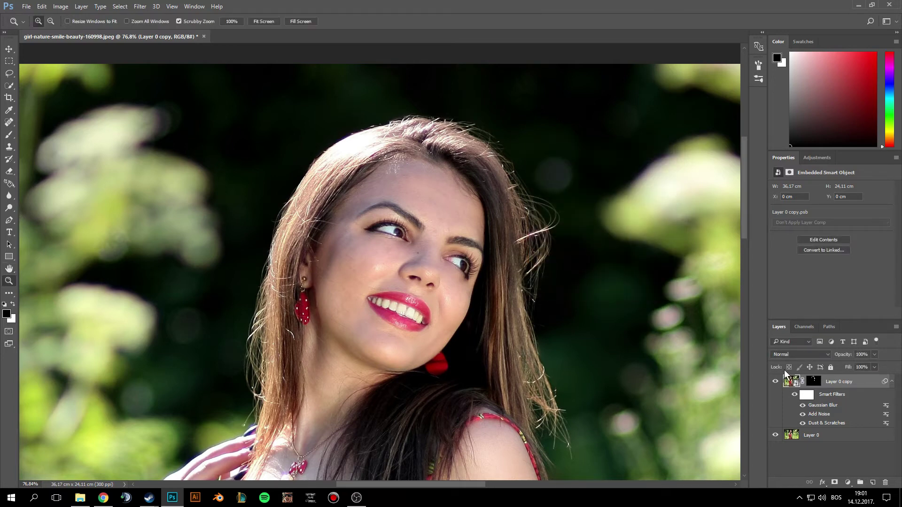
- Check the finished retouch against the original by toggling the visibility of Layer 0 copy, leaving the layer shown
{"action": "left_click", "coordinate": [774, 382]}
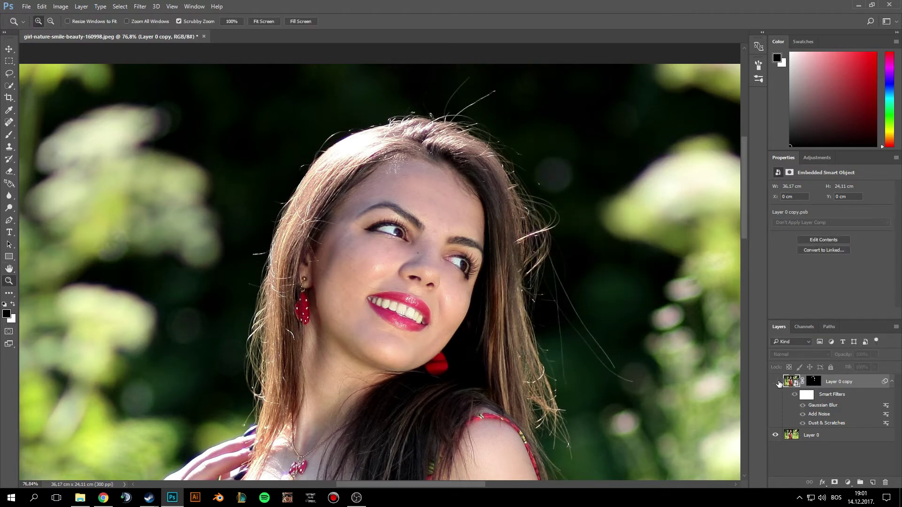
{"action": "left_click", "coordinate": [775, 382]}
{"action": "left_click", "coordinate": [775, 382]}
{"action": "left_click", "coordinate": [775, 382]}
{"action": "left_click", "coordinate": [778, 384]}
{"action": "left_click", "coordinate": [775, 383]}
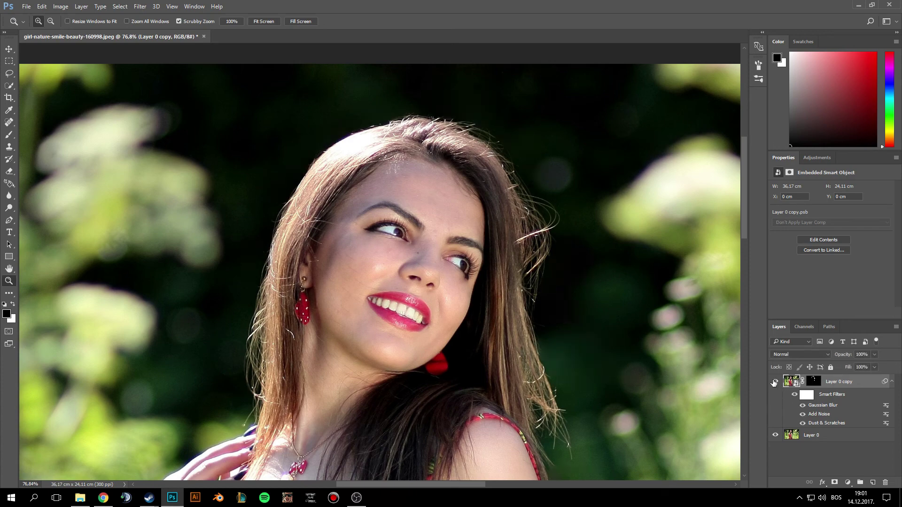